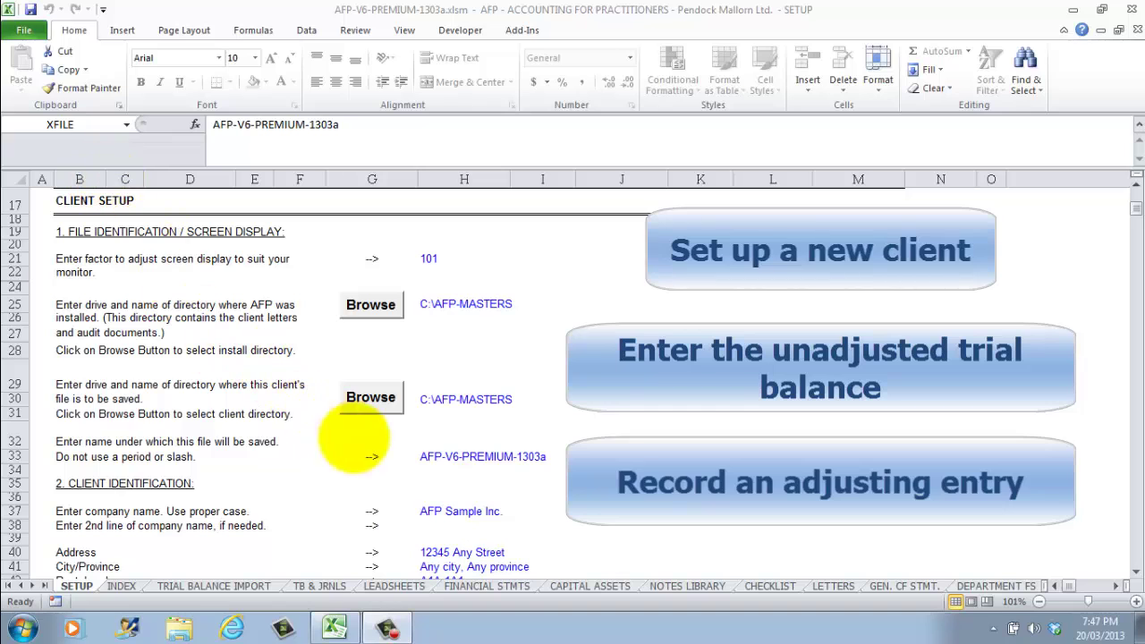
Step: Enter AFP SAMPLE - 2012 in cell H33 as the file save name and dismiss the save reminder
{"action": "left_click", "coordinate": [443, 458]}
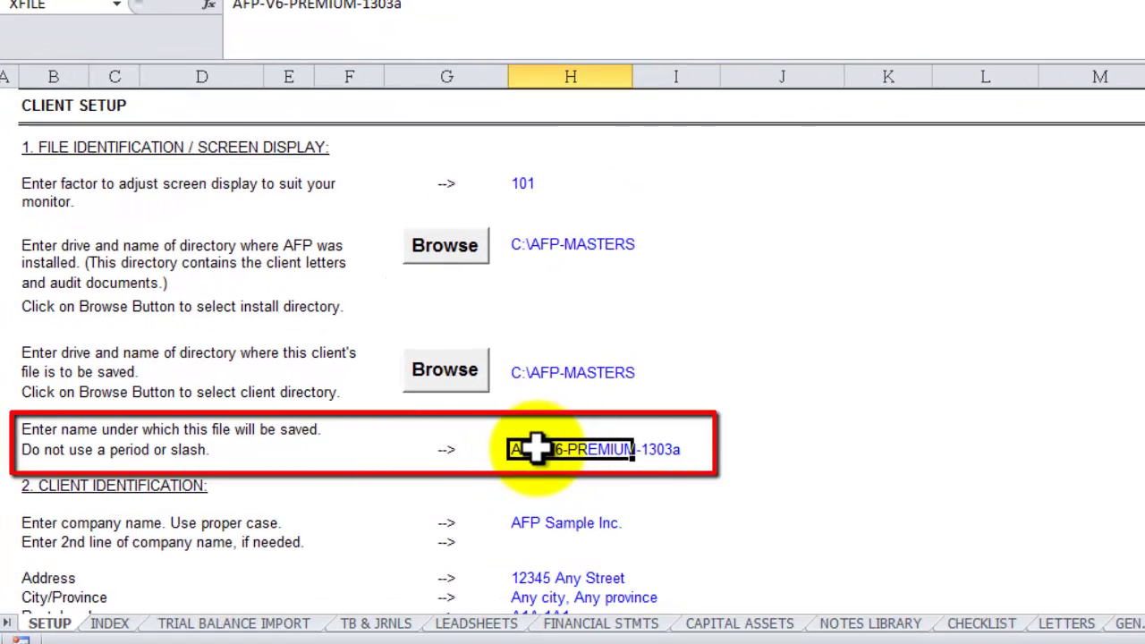
{"action": "key", "text": "Caps_Lock"}
{"action": "type", "text": "AFP"}
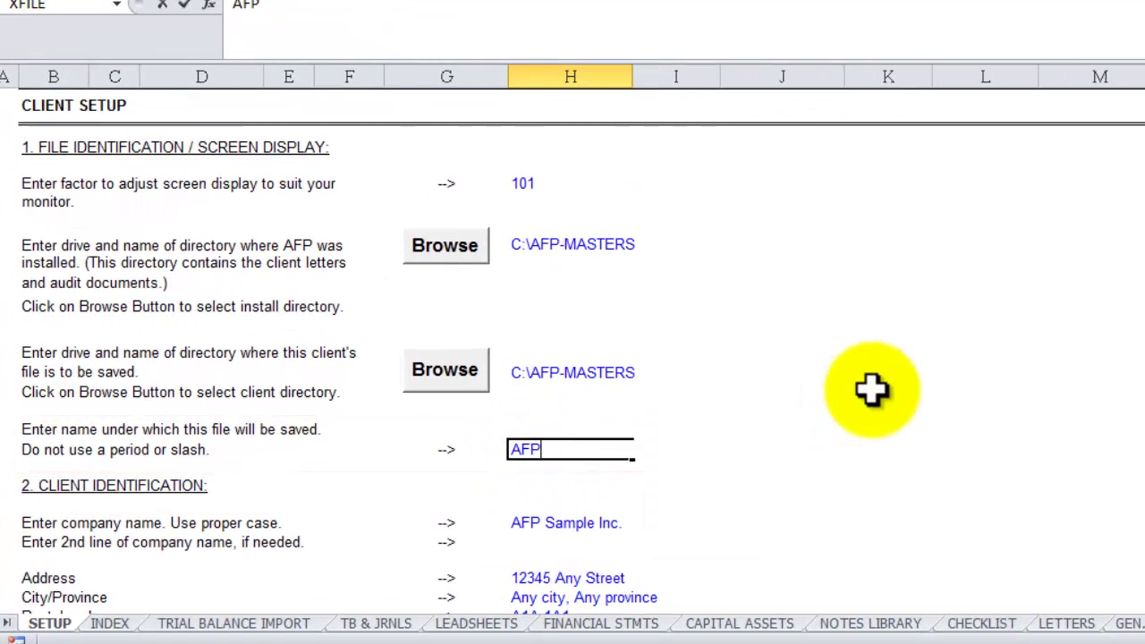
{"action": "type", "text": " SAMPLE"}
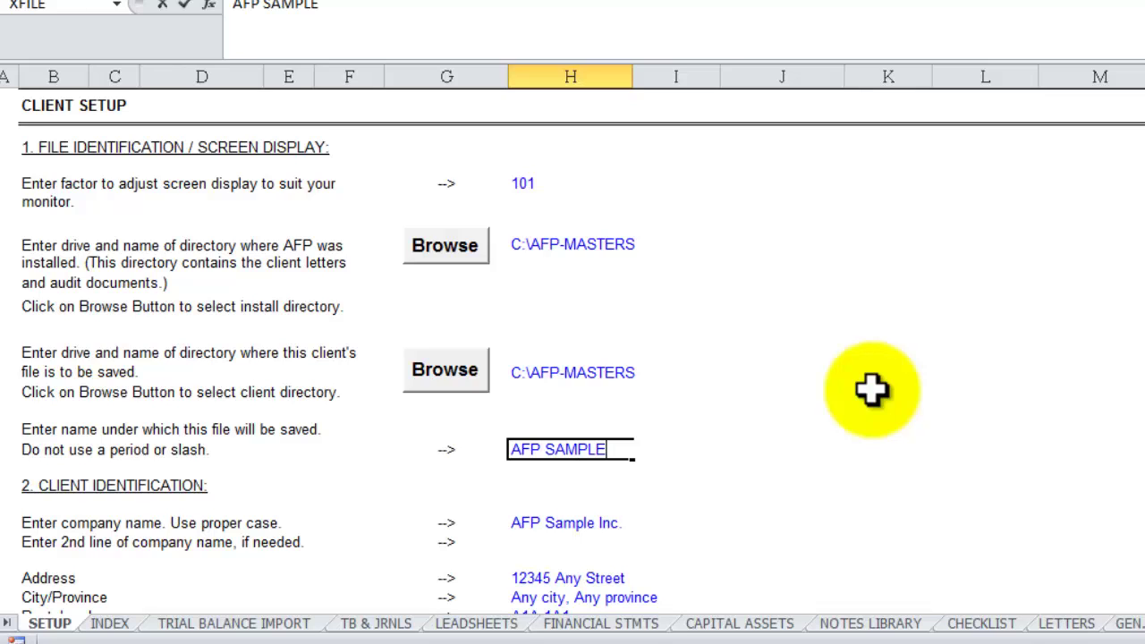
{"action": "type", "text": " - 2012"}
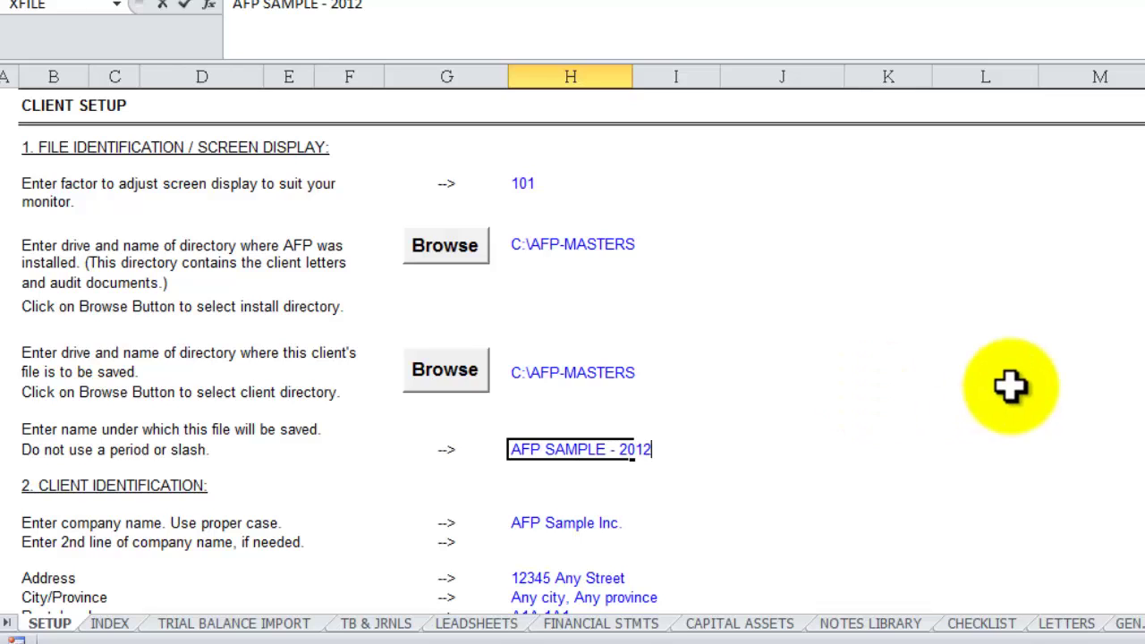
{"action": "key", "text": "Return"}
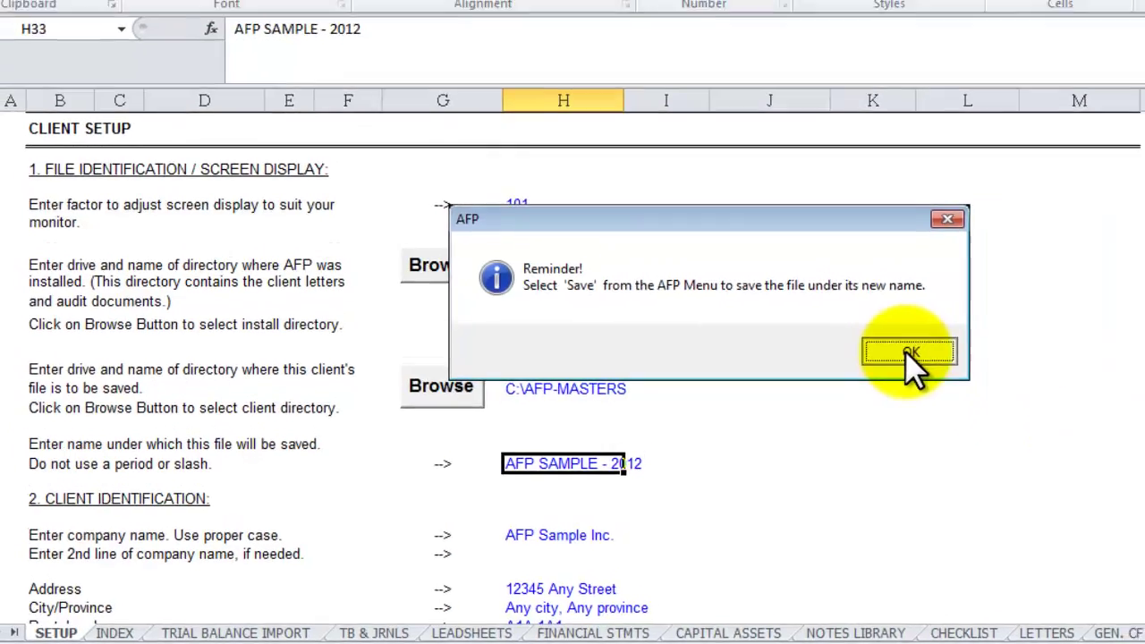
{"action": "left_click", "coordinate": [927, 334]}
{"action": "left_click", "coordinate": [610, 36]}
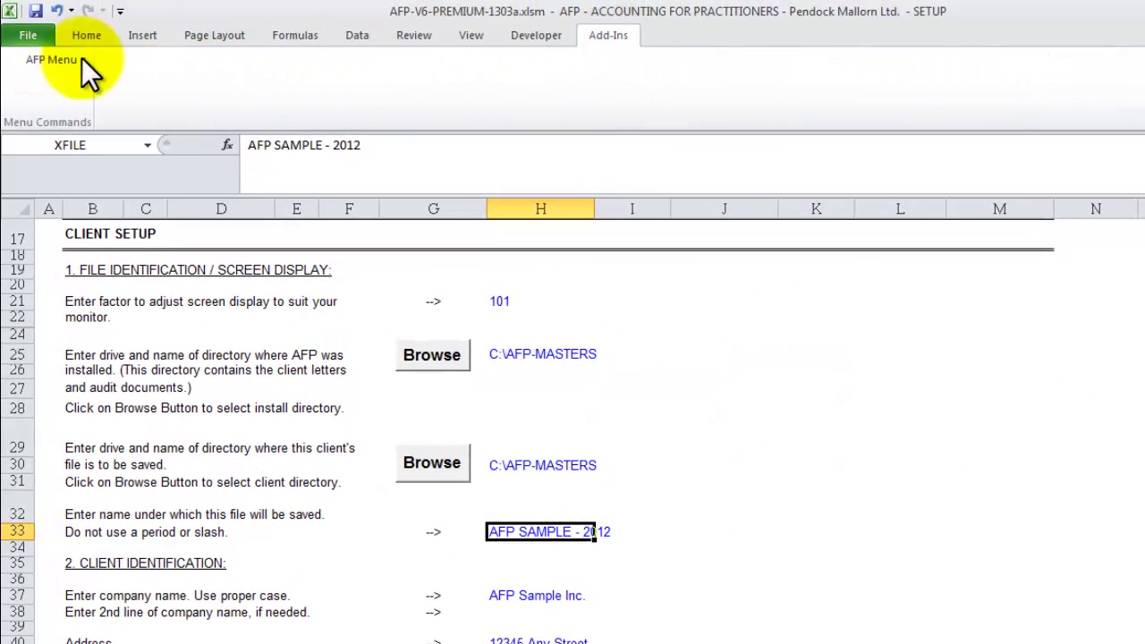
Step: Save the workbook from the AFP Menu as AFP SAMPLE - 2012.xlsm in C:\AFP-MASTERS
{"action": "left_click", "coordinate": [28, 63]}
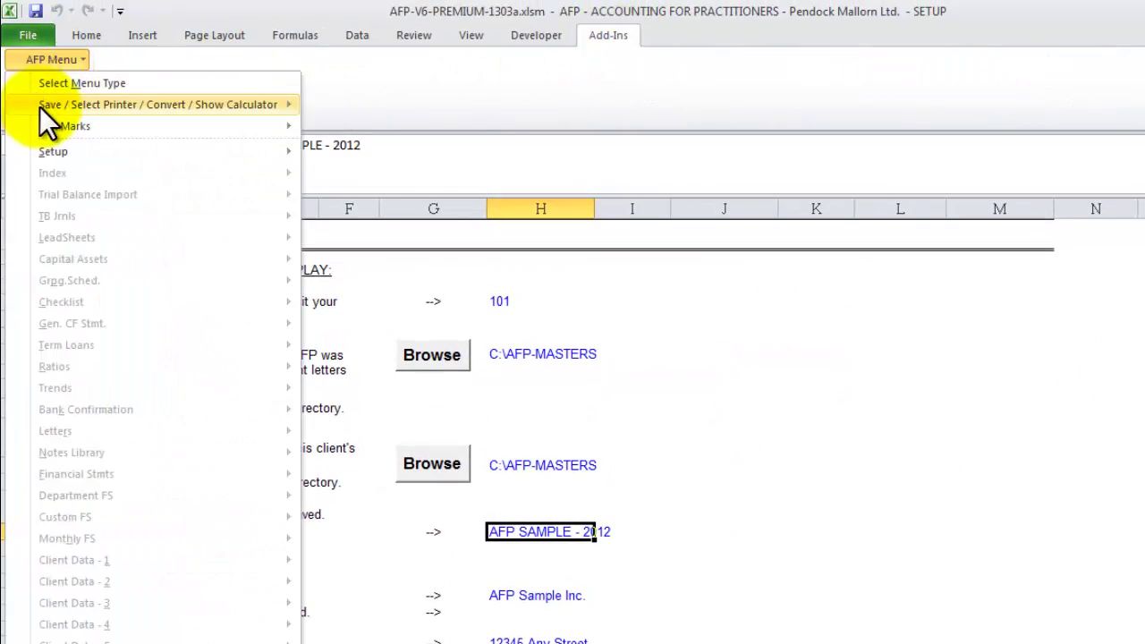
{"action": "mouse_move", "coordinate": [129, 105]}
{"action": "left_click", "coordinate": [338, 105]}
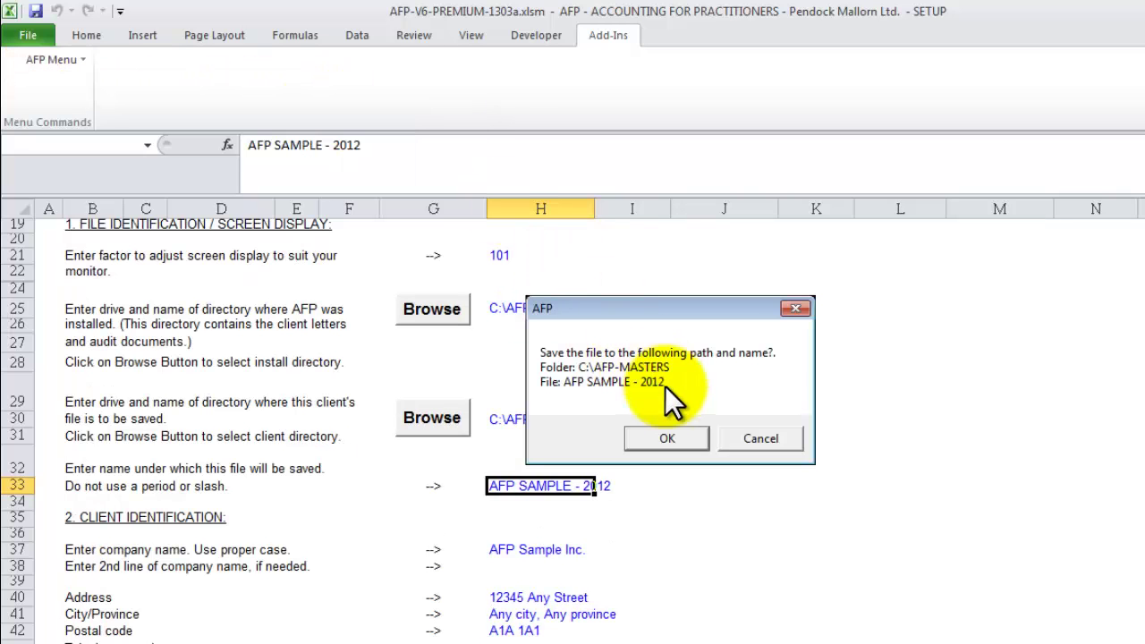
{"action": "left_click", "coordinate": [673, 442]}
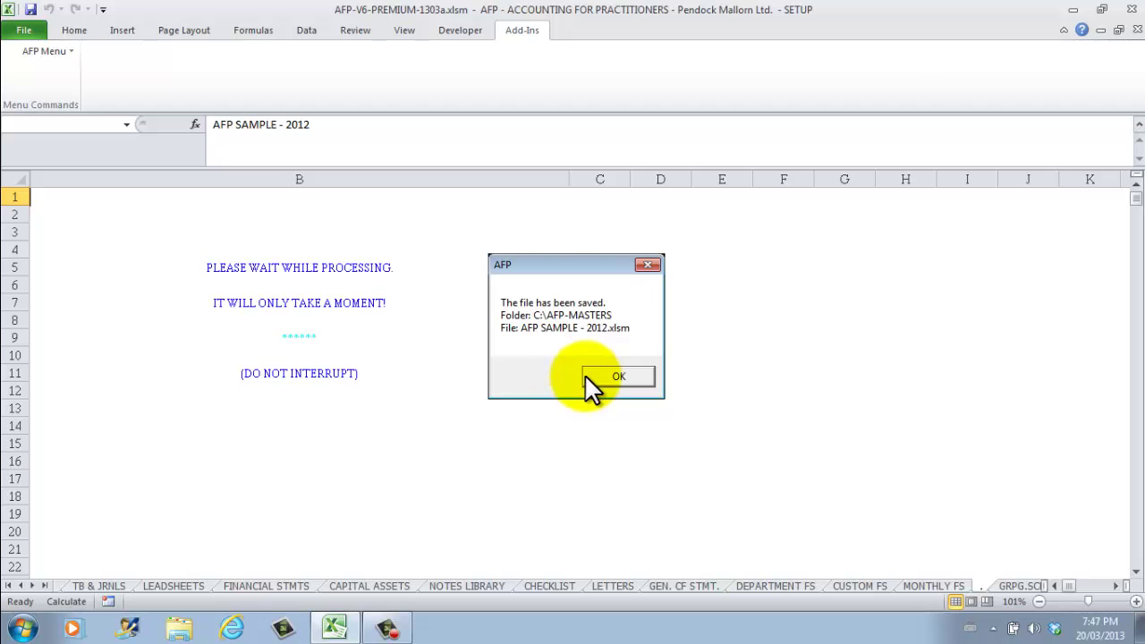
{"action": "left_click", "coordinate": [584, 375]}
{"action": "left_click", "coordinate": [447, 473]}
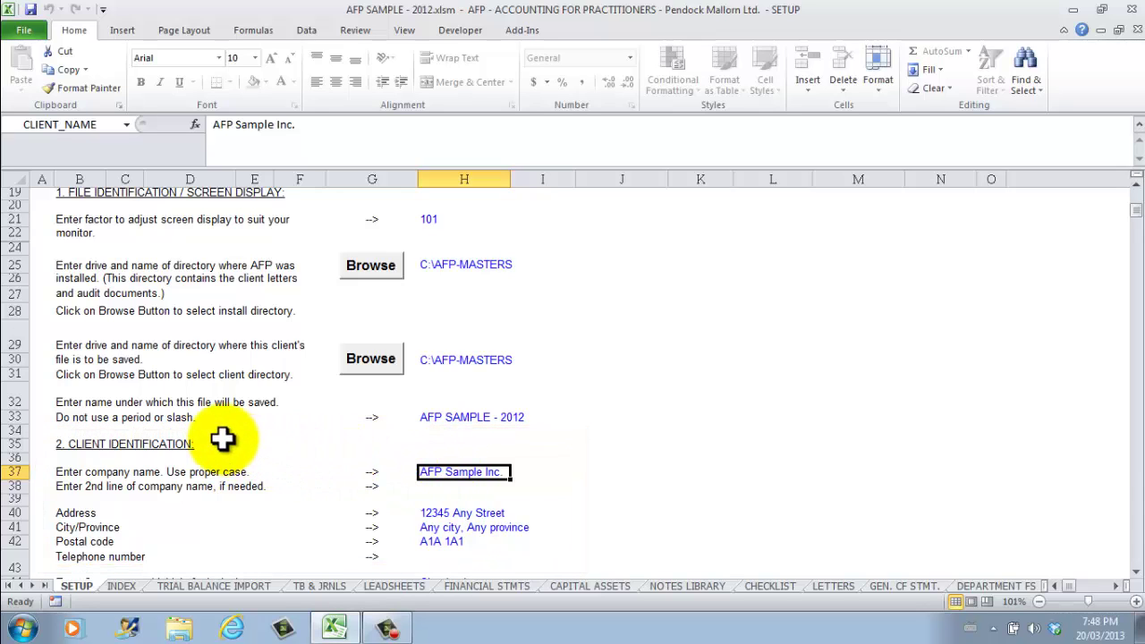
Step: Jump to Accounting Period, review Jan-01-2012 to Dec-31-2012, then select engagement type cell H105
{"action": "left_click", "coordinate": [41, 402]}
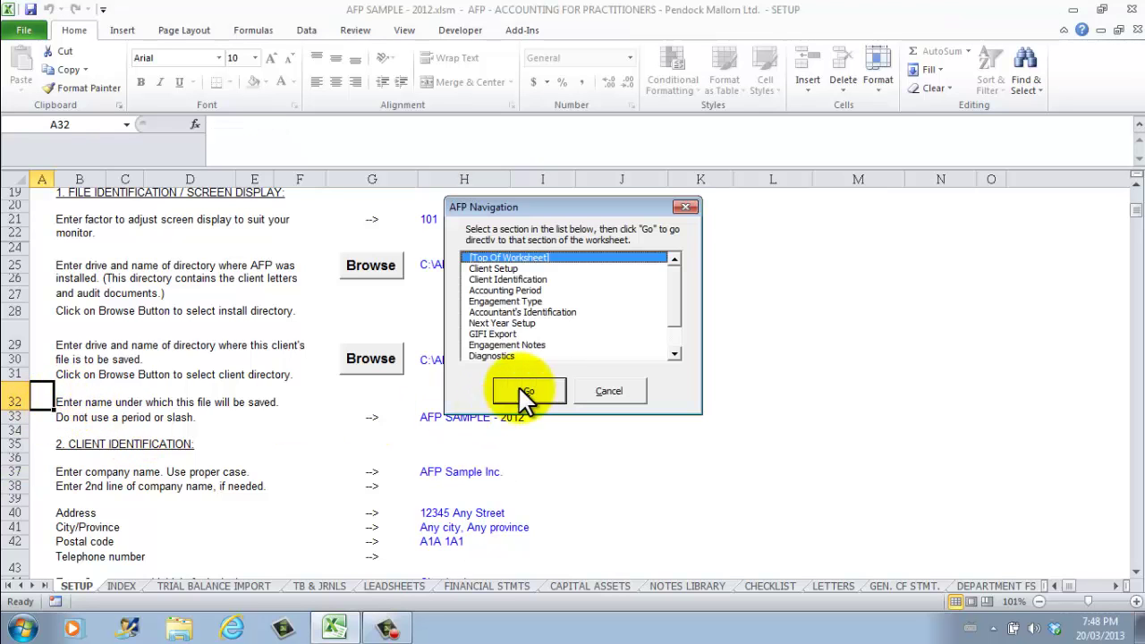
{"action": "double_click", "coordinate": [536, 290]}
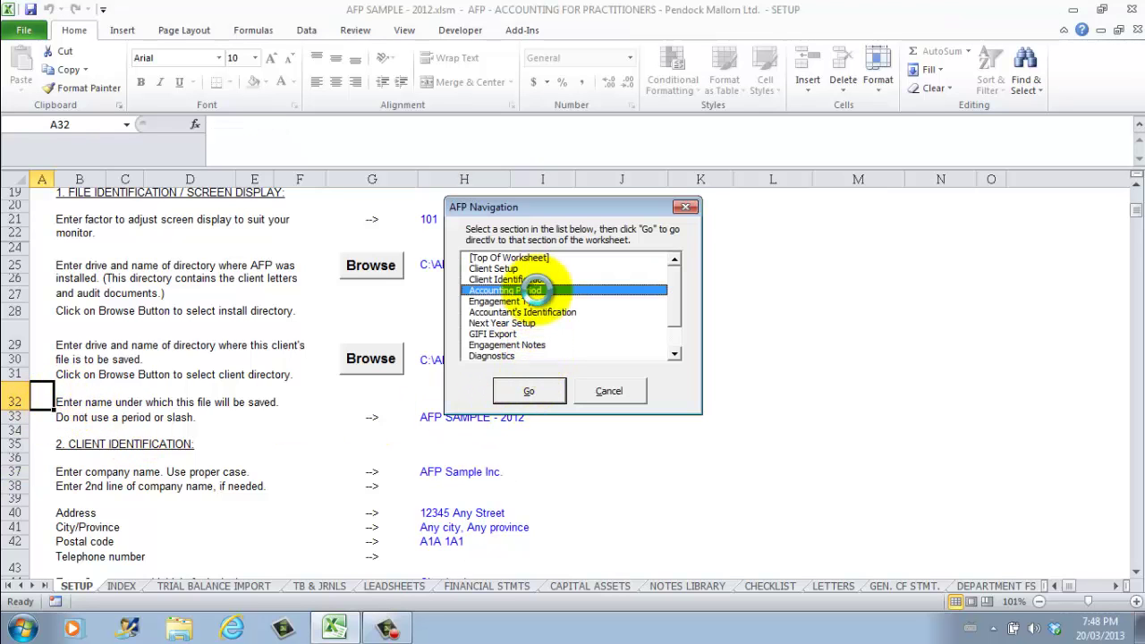
{"action": "left_click_drag", "start_coordinate": [493, 226], "coordinate": [498, 307]}
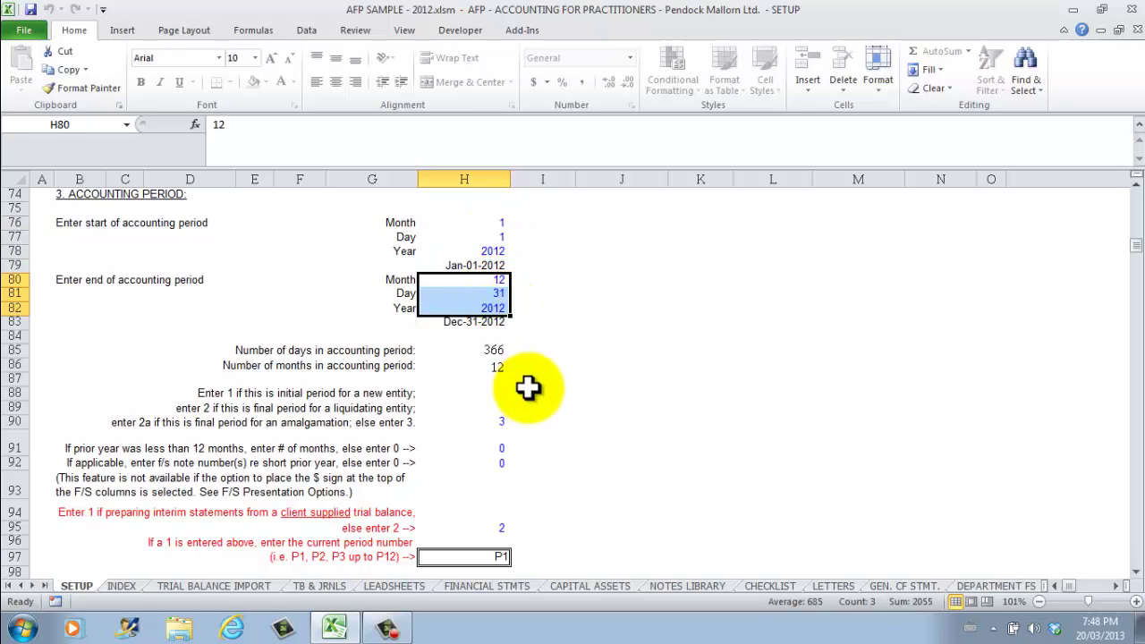
{"action": "scroll", "coordinate": [527, 387], "scroll_direction": "down", "scroll_amount": 7}
{"action": "left_click", "coordinate": [422, 338]}
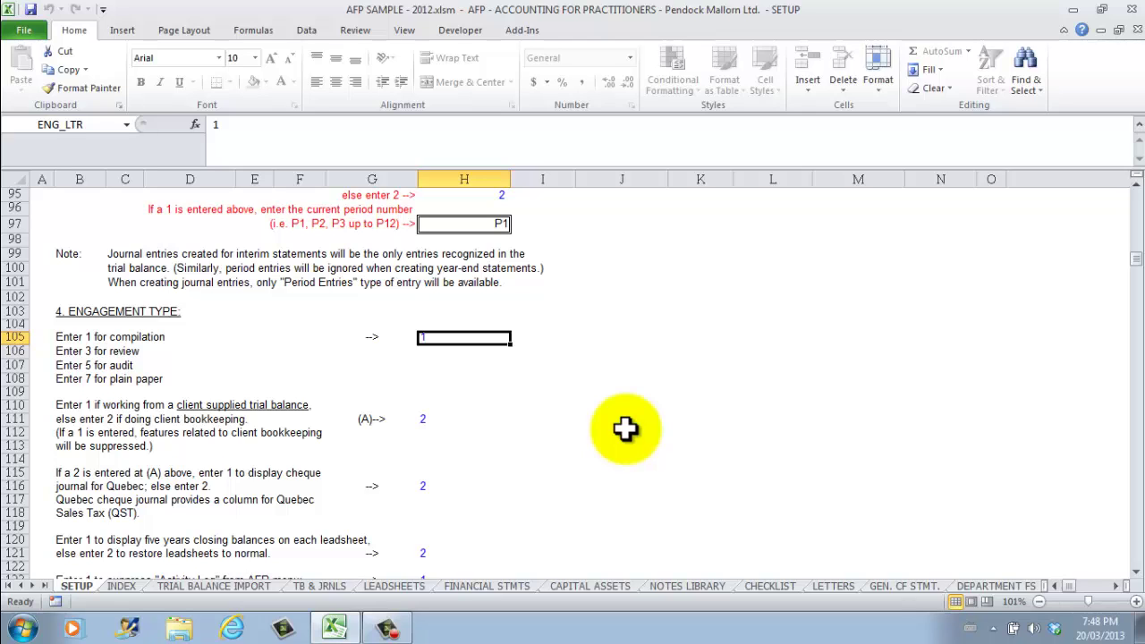
Step: Set the client-supplied trial balance option in H111 to 1 and switch to TB & JRNLS
{"action": "left_click", "coordinate": [424, 421]}
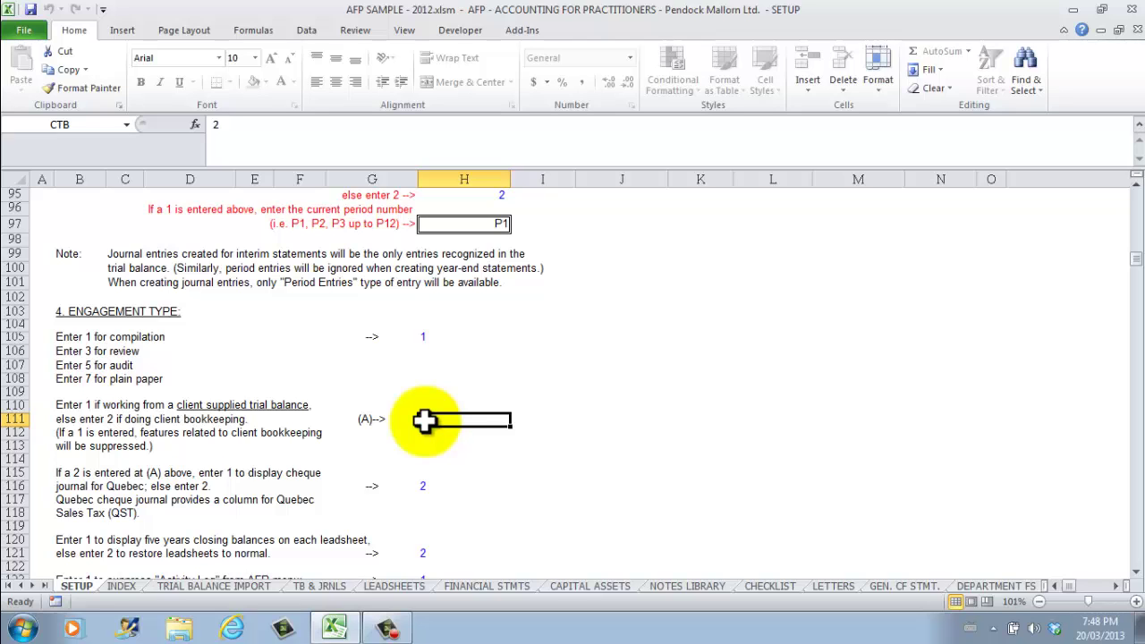
{"action": "type", "text": "1"}
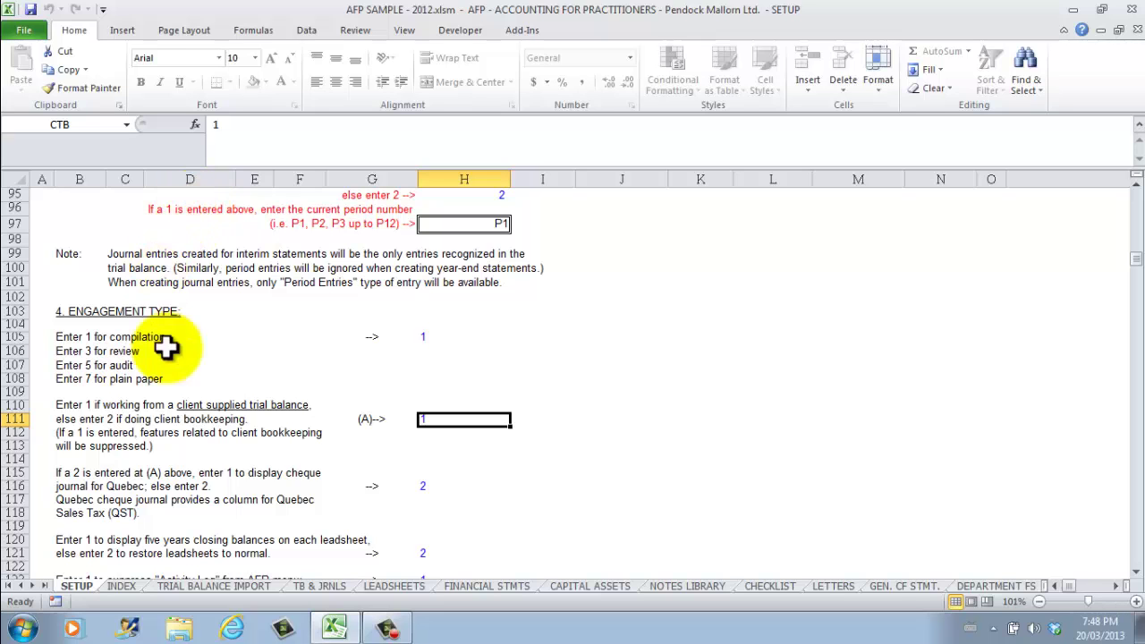
{"action": "left_click", "coordinate": [323, 588]}
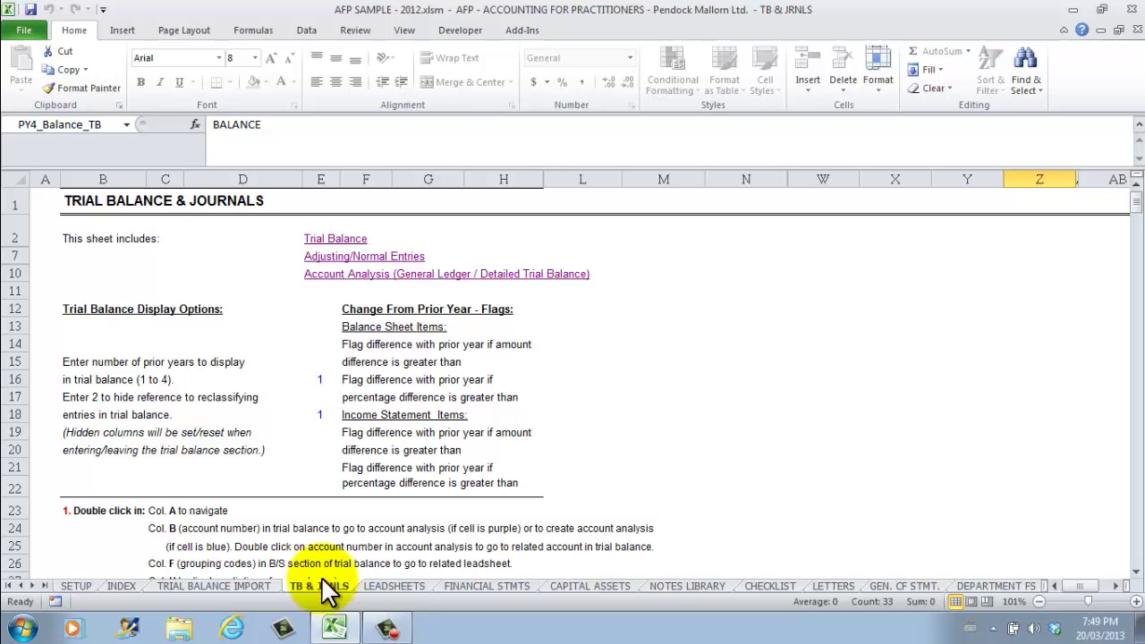
Step: Enter -1000 for Bank account in H36 and 1000 for Accounts receivable
{"action": "scroll", "coordinate": [272, 346], "scroll_direction": "down", "scroll_amount": 4}
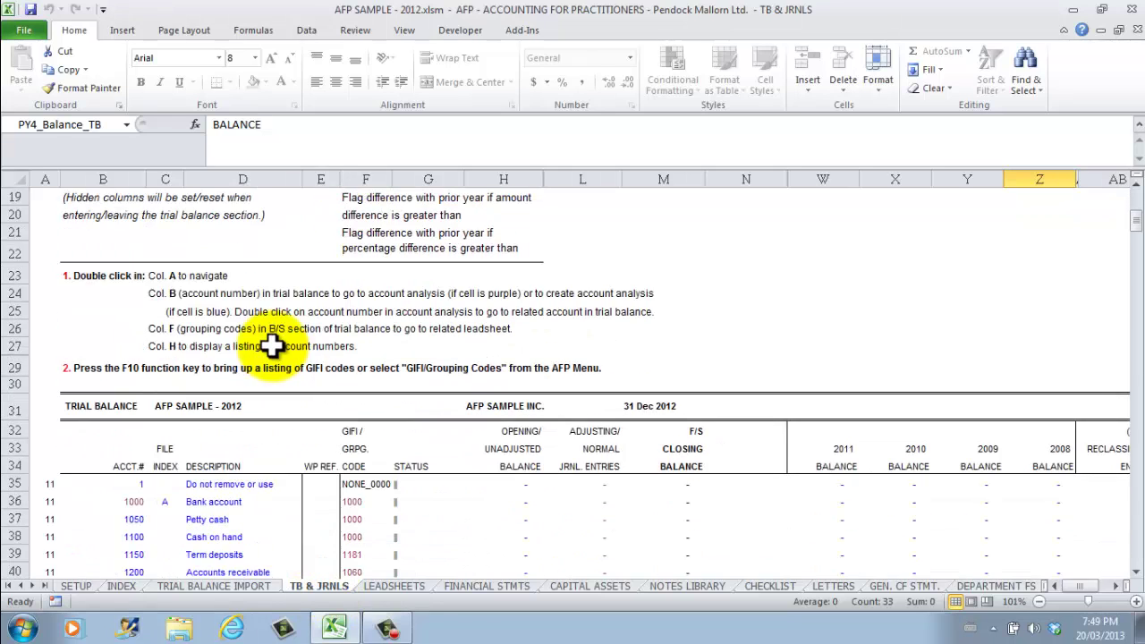
{"action": "left_click", "coordinate": [504, 501]}
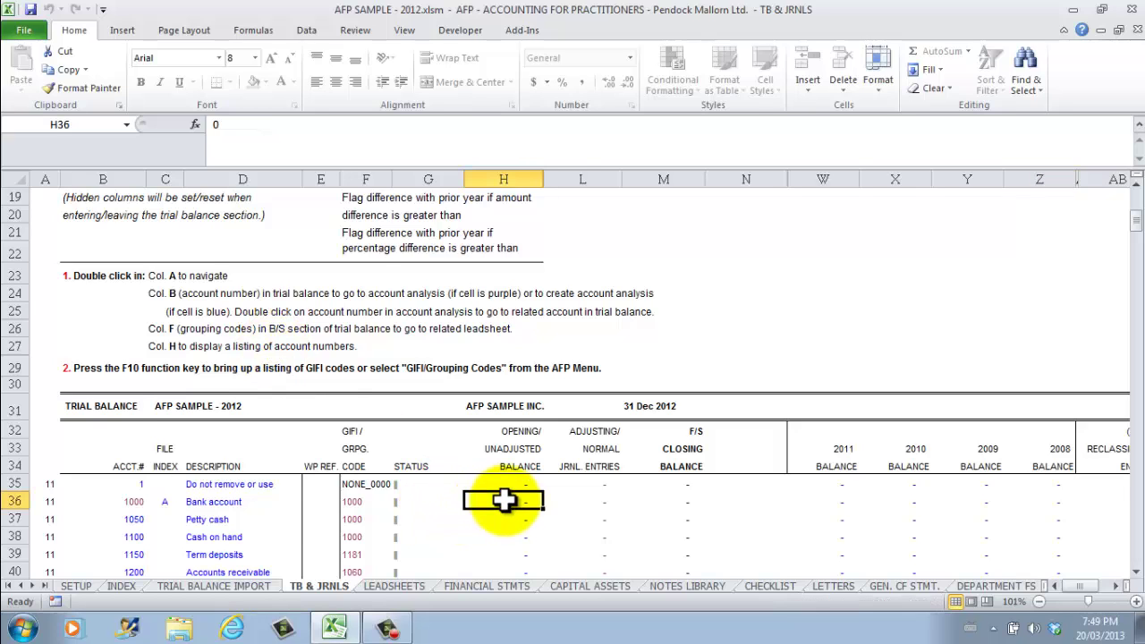
{"action": "scroll", "coordinate": [504, 501], "scroll_direction": "down", "scroll_amount": 4}
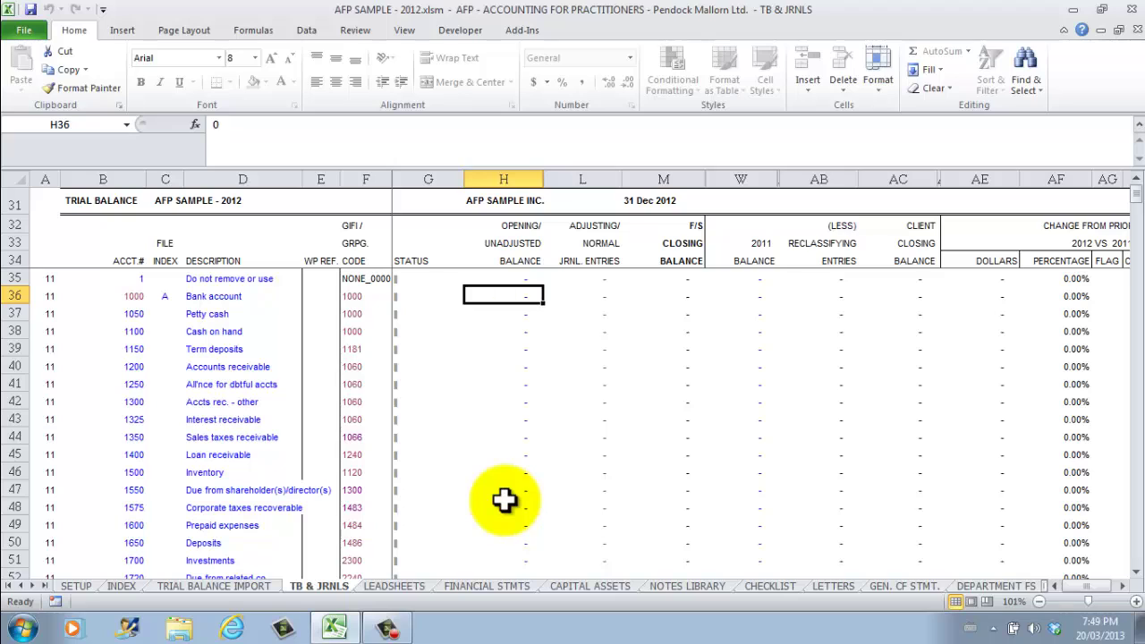
{"action": "type", "text": "-1"}
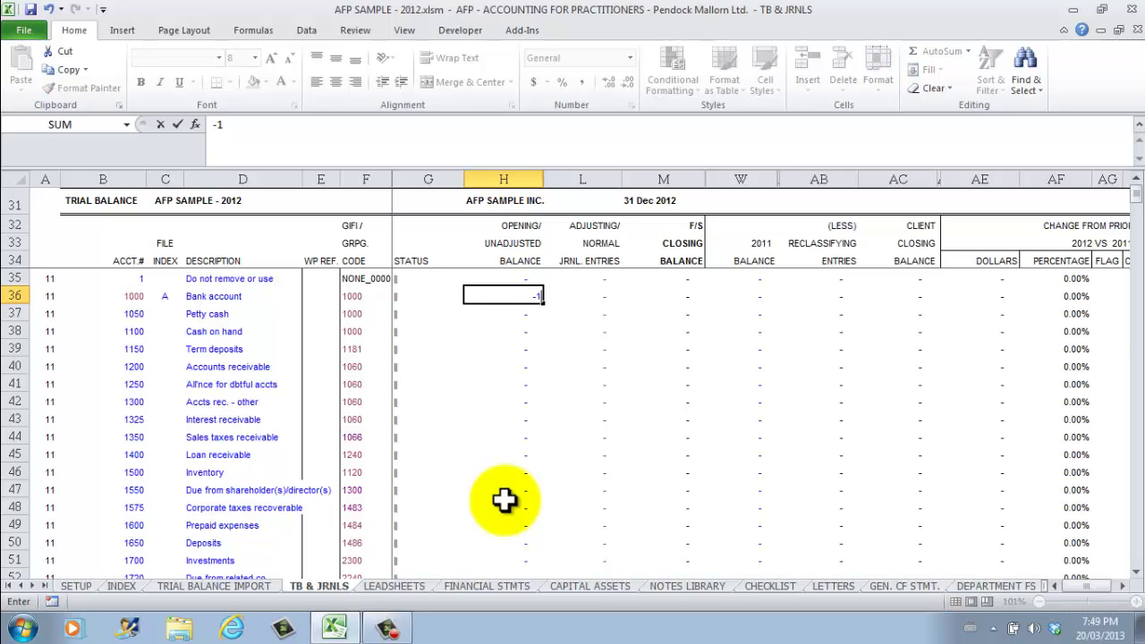
{"action": "type", "text": "000"}
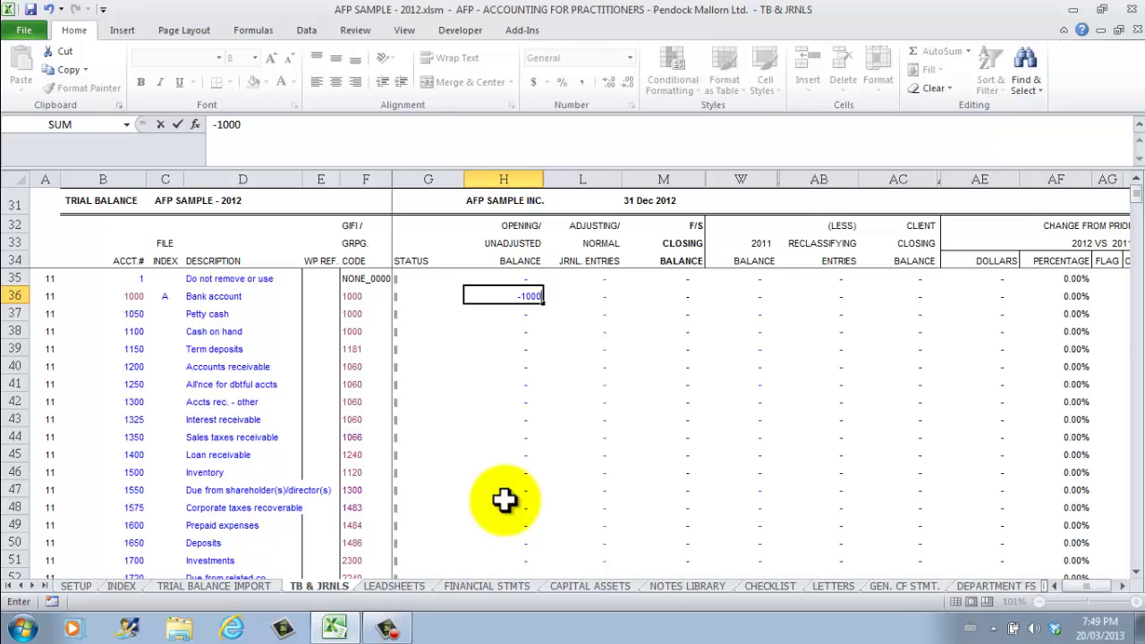
{"action": "key", "text": "ctrl+Return"}
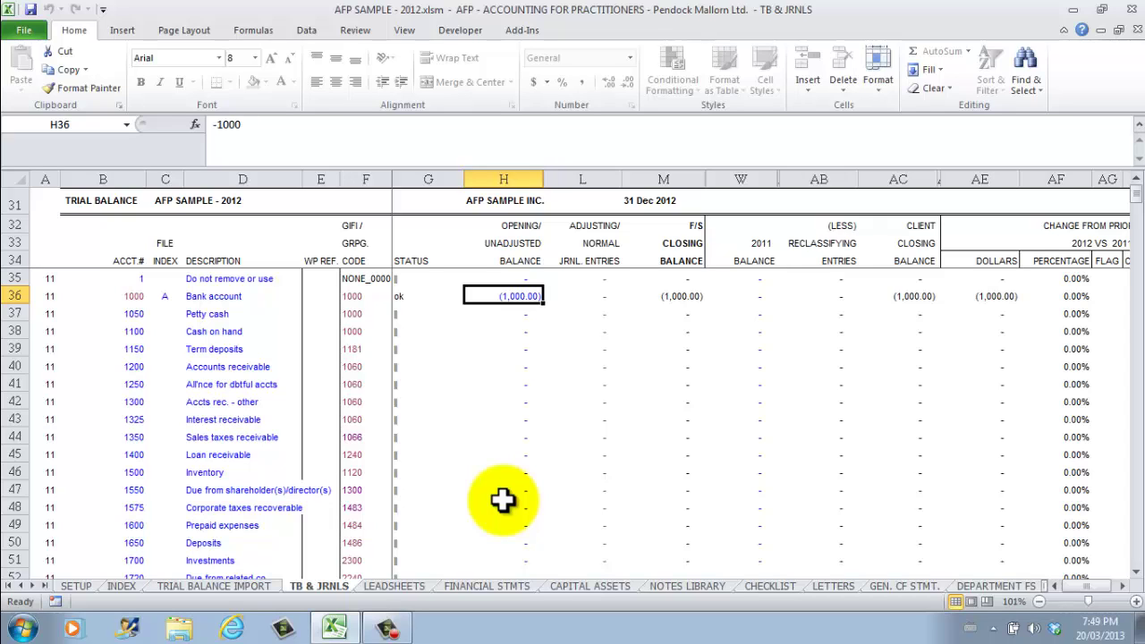
{"action": "left_click", "coordinate": [528, 362]}
{"action": "type", "text": "100"}
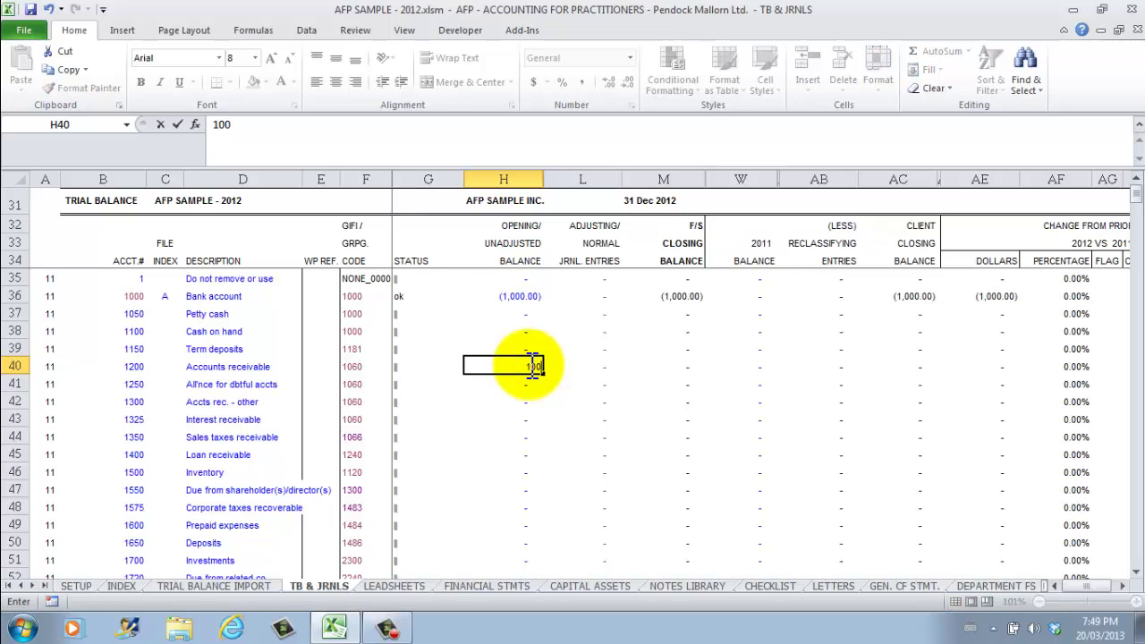
{"action": "type", "text": "0"}
{"action": "key", "text": "Return"}
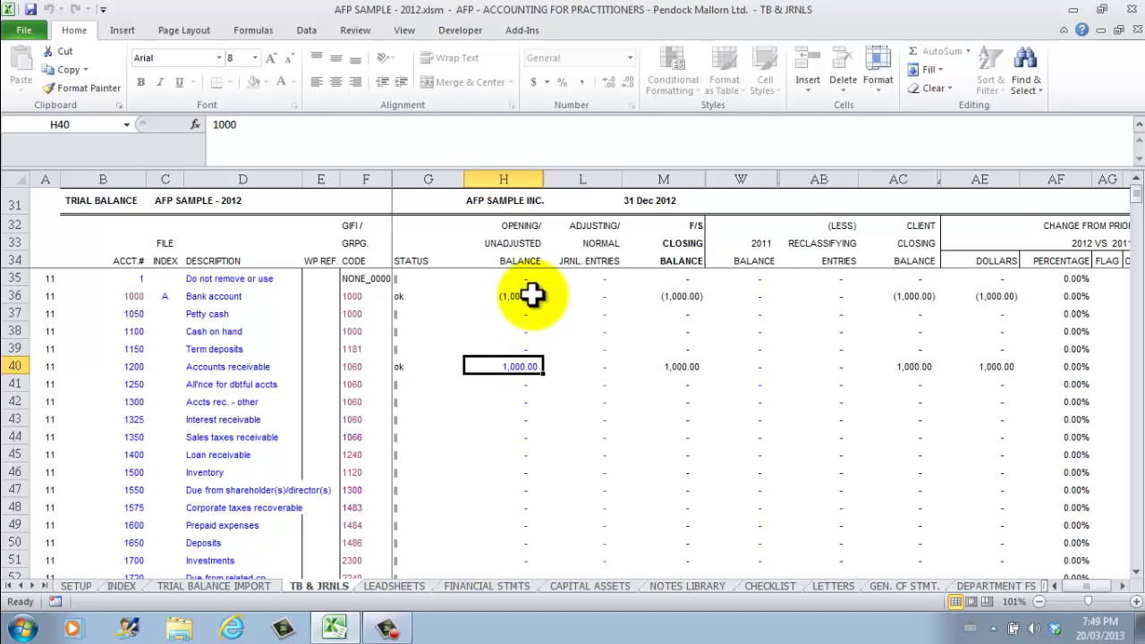
{"action": "left_click", "coordinate": [536, 33]}
{"action": "left_click", "coordinate": [55, 51]}
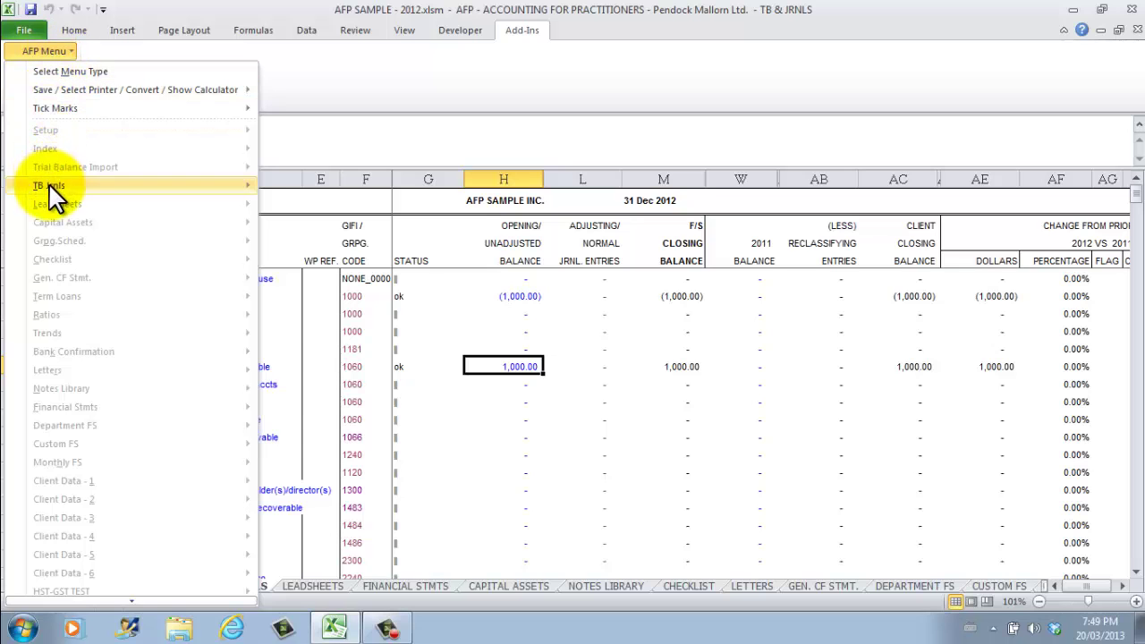
Step: Start a new entry via AFP Menu > TB Jrnls > Journal Entries > Adjusting/Normal Entries
{"action": "mouse_move", "coordinate": [49, 185]}
{"action": "mouse_move", "coordinate": [289, 191]}
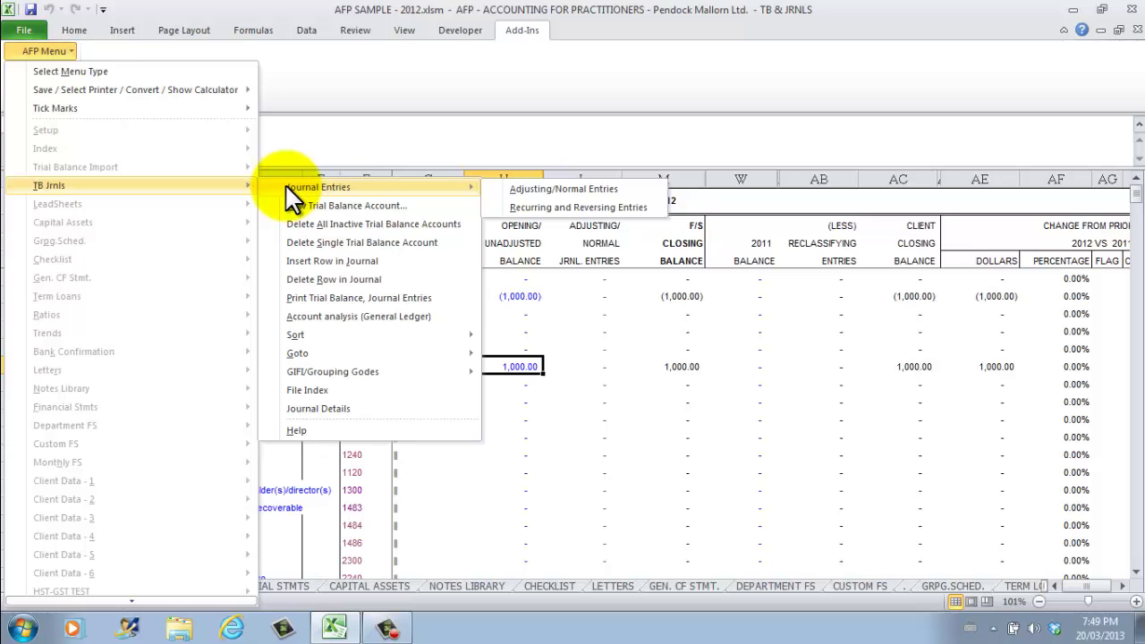
{"action": "left_click", "coordinate": [541, 189]}
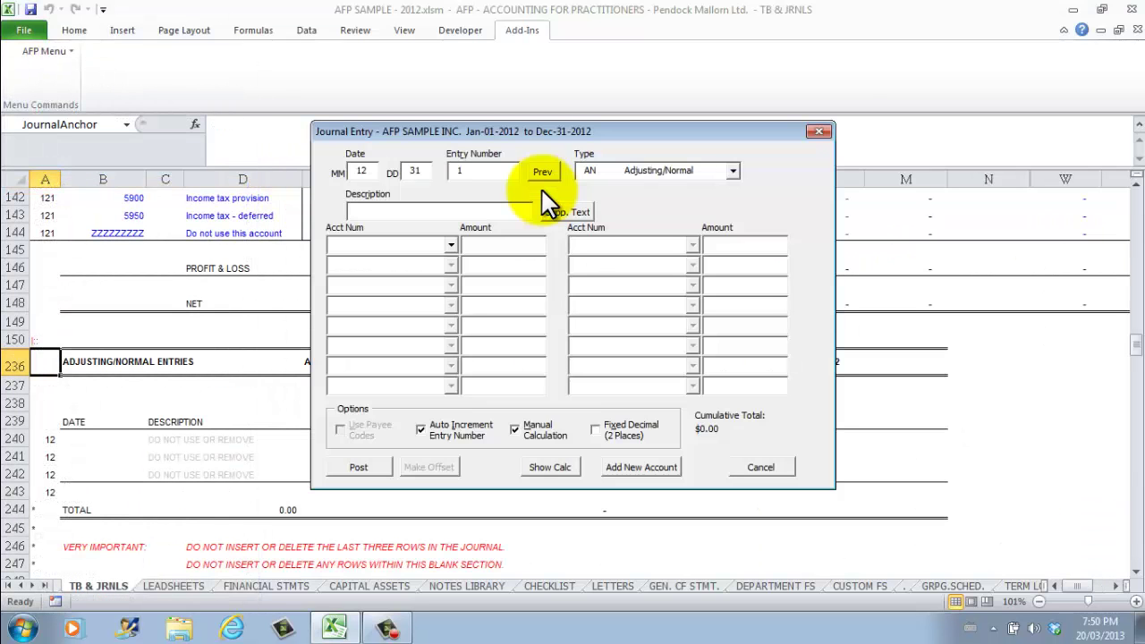
Step: Describe the journal entry as 'To do this', leaving the supplementary description empty
{"action": "left_click", "coordinate": [367, 212]}
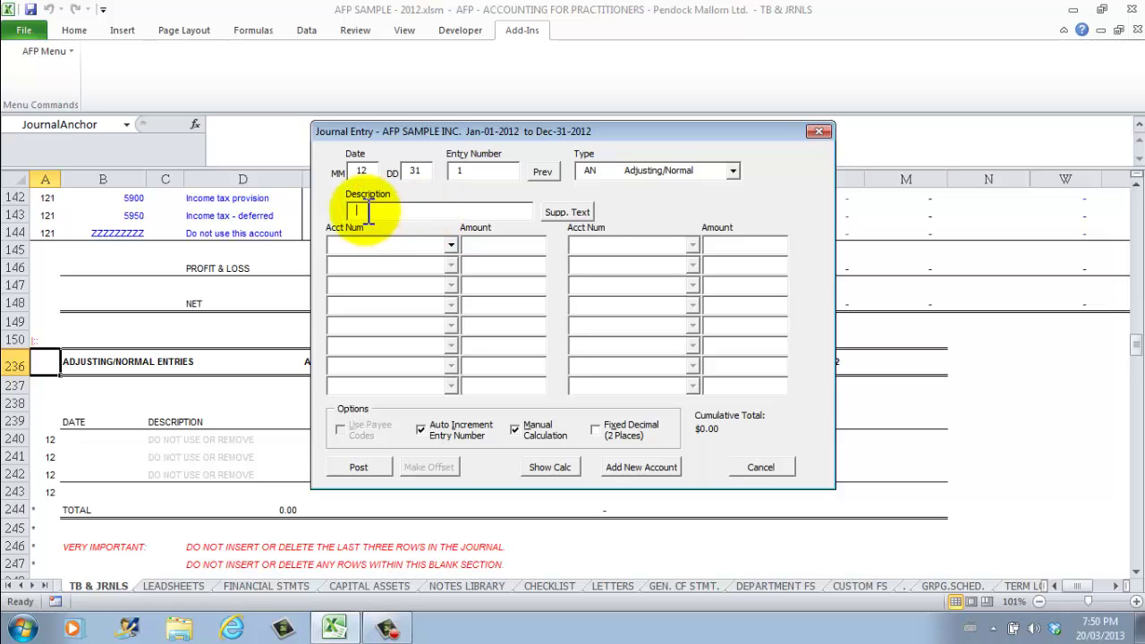
{"action": "key", "text": "Caps_Lock"}
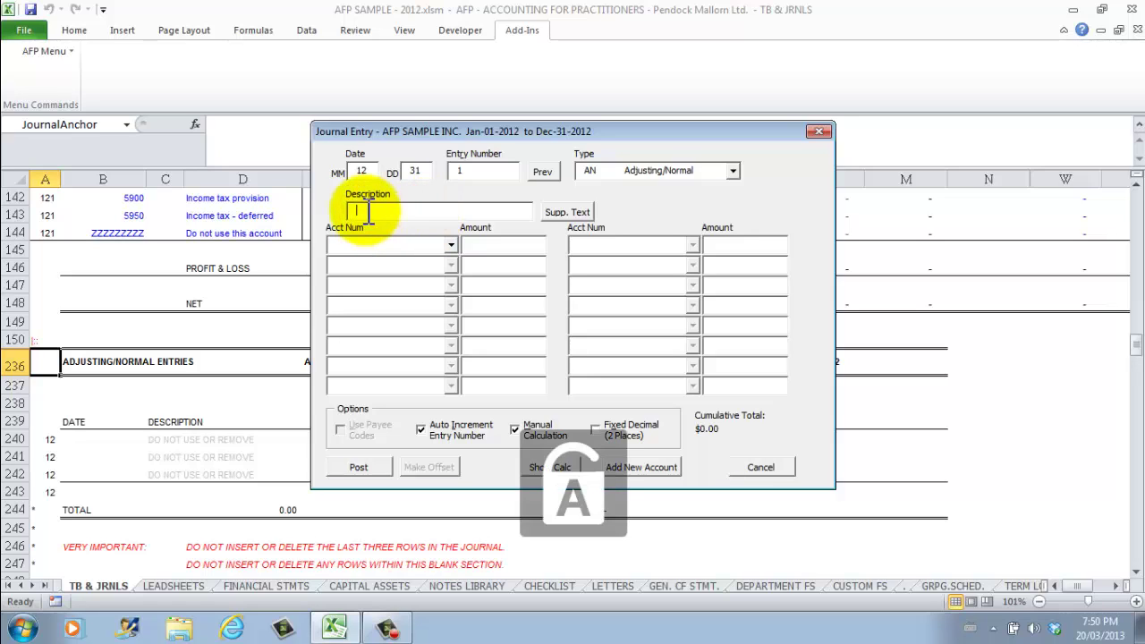
{"action": "type", "text": "To do"}
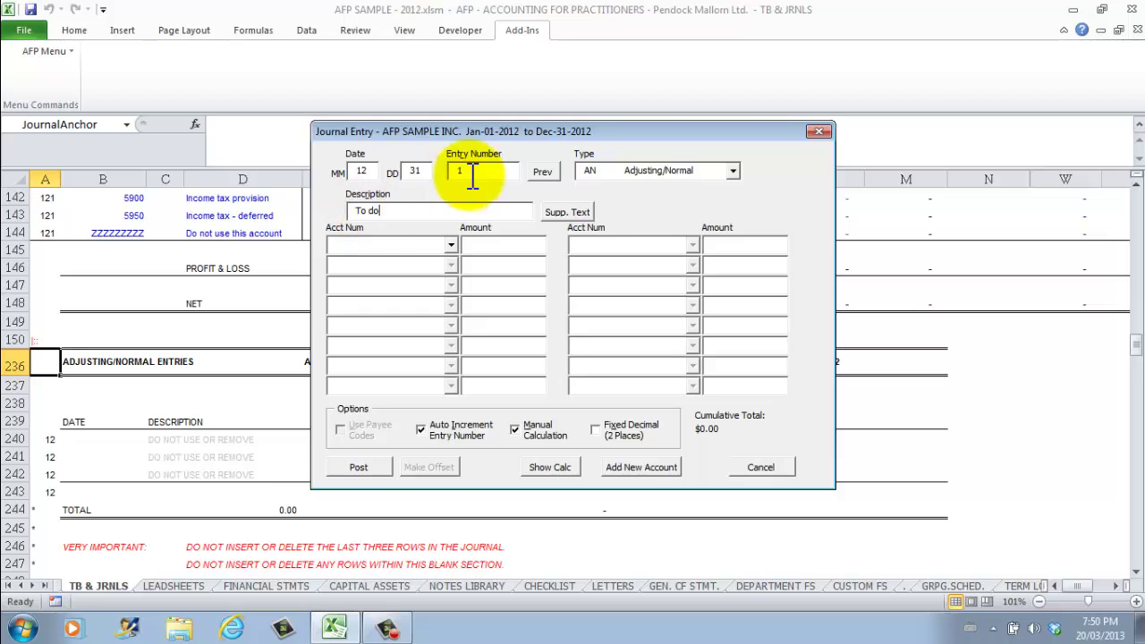
{"action": "type", "text": " this"}
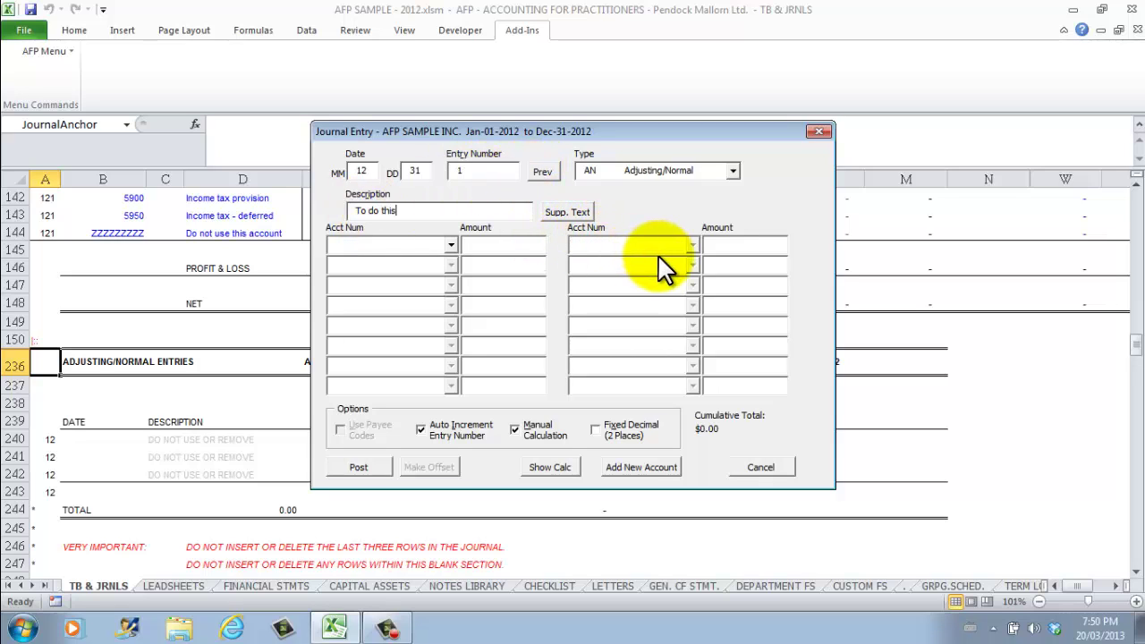
{"action": "left_click", "coordinate": [563, 211]}
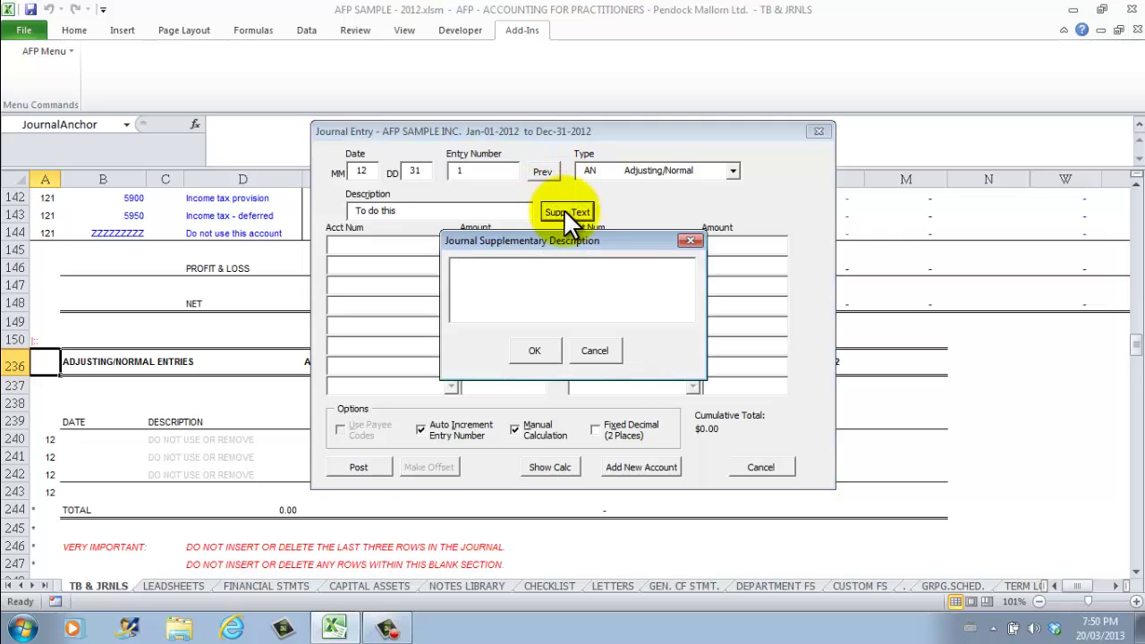
{"action": "left_click", "coordinate": [595, 351]}
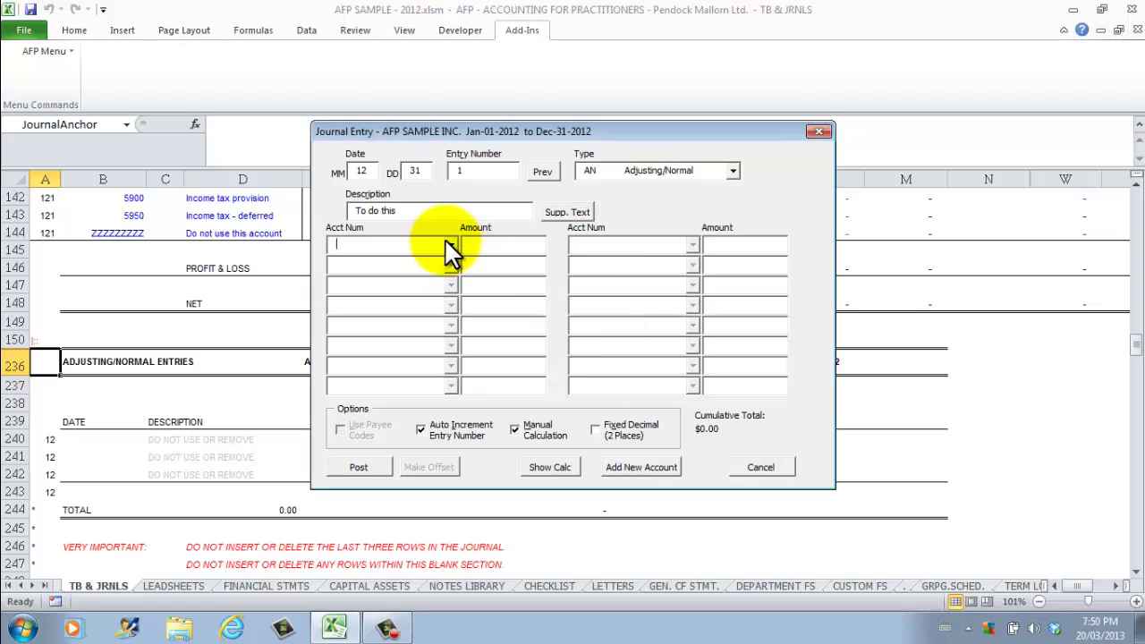
Step: Debit 1000 Bank account 1.00, credit 1200 Accounts receivable 1.00, and post the entry
{"action": "left_click", "coordinate": [449, 244]}
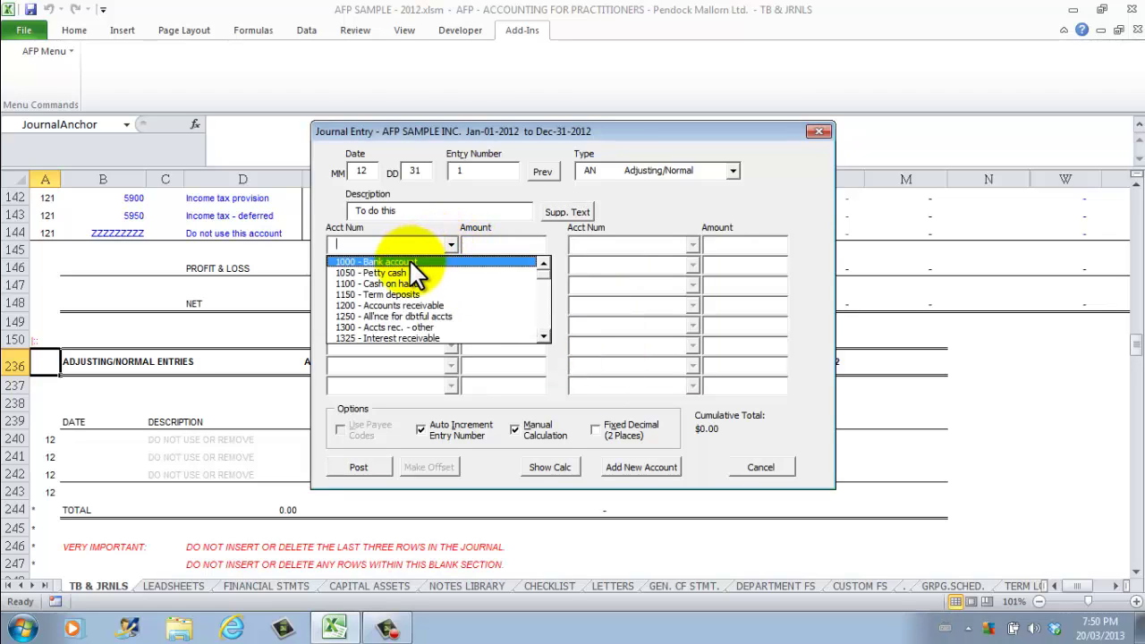
{"action": "left_click", "coordinate": [409, 260]}
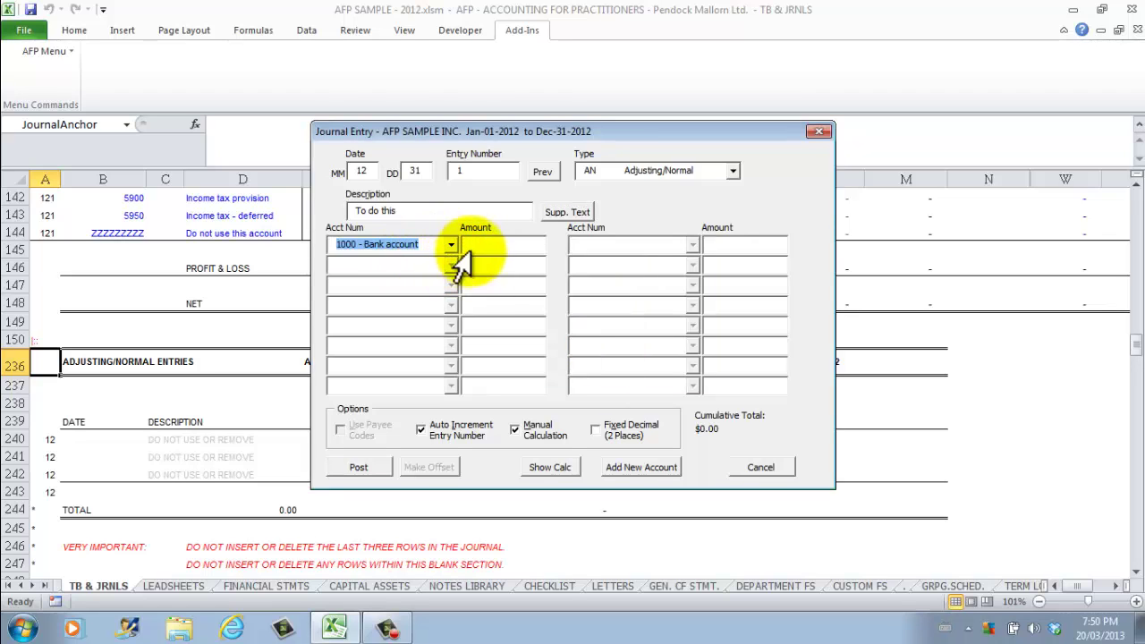
{"action": "left_click", "coordinate": [475, 249]}
{"action": "type", "text": "1"}
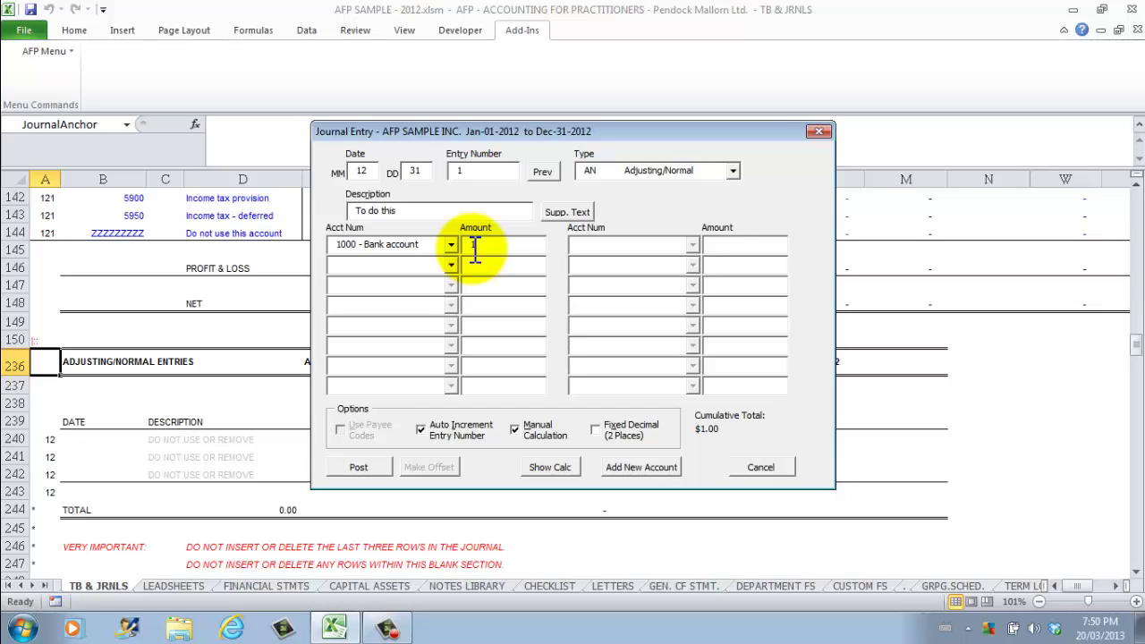
{"action": "key", "text": "Tab"}
{"action": "type", "text": "12"}
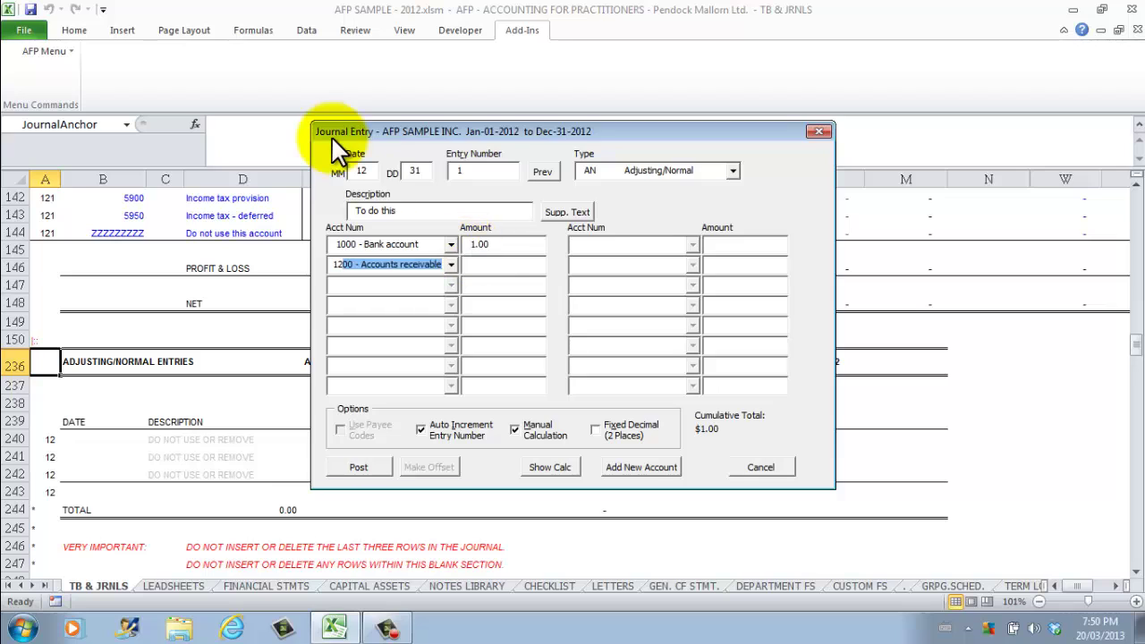
{"action": "key", "text": "Tab"}
{"action": "type", "text": "-1"}
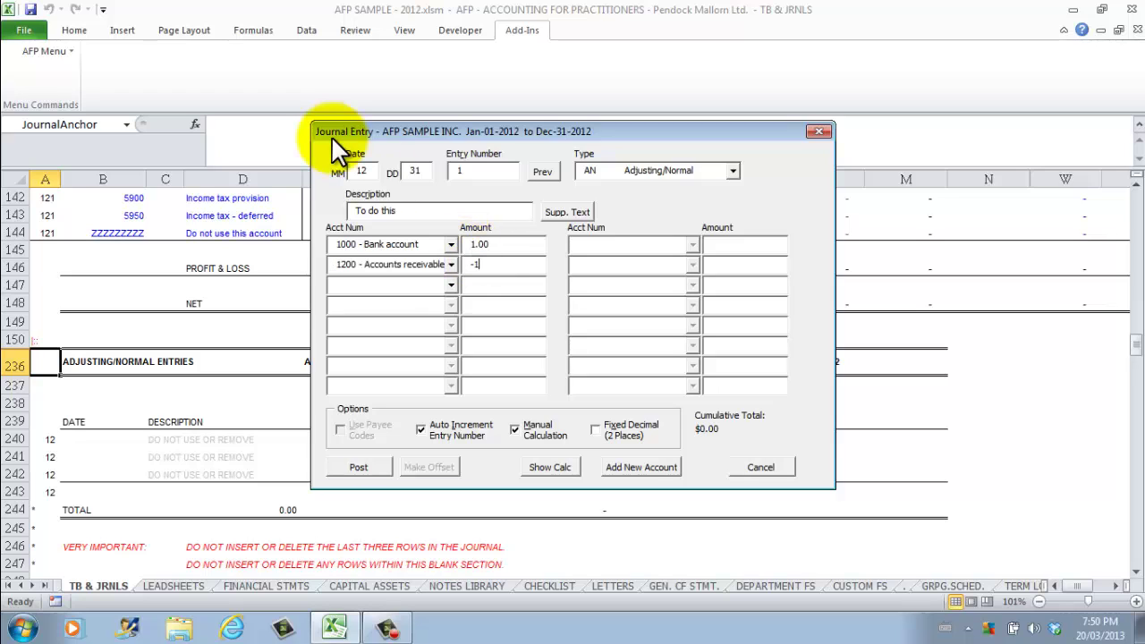
{"action": "key", "text": "Tab"}
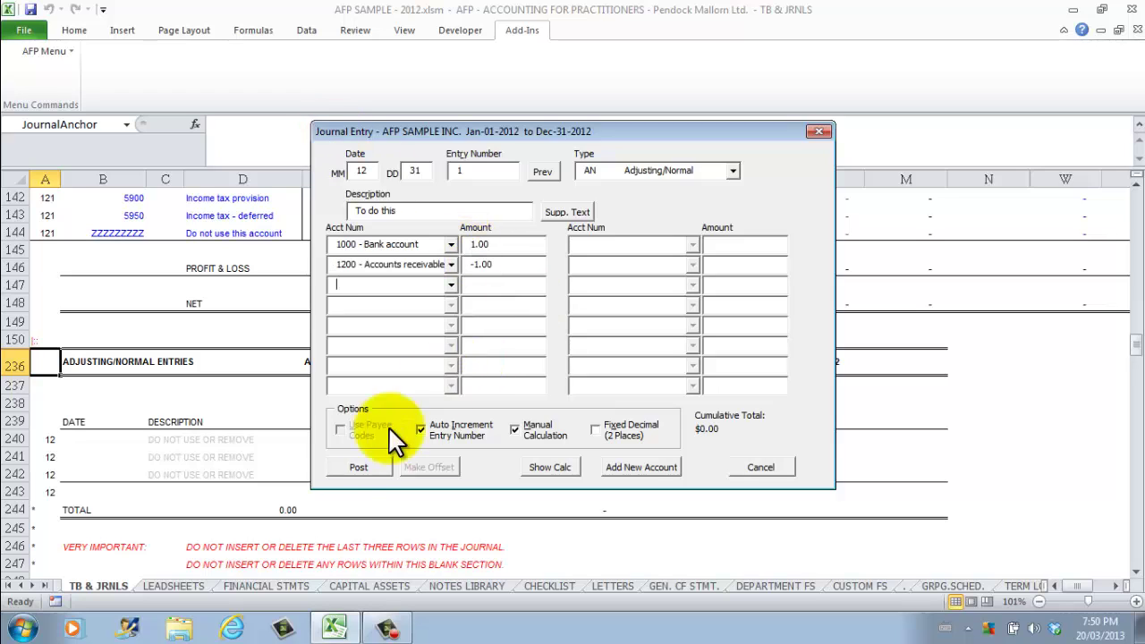
{"action": "left_click", "coordinate": [341, 473]}
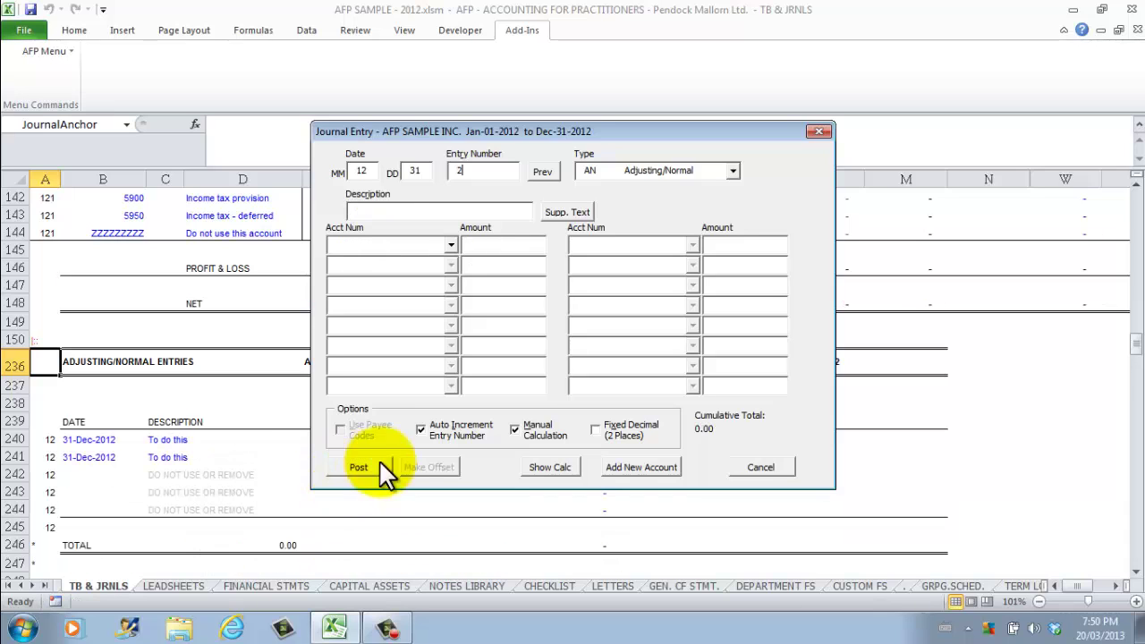
{"action": "left_click", "coordinate": [747, 465]}
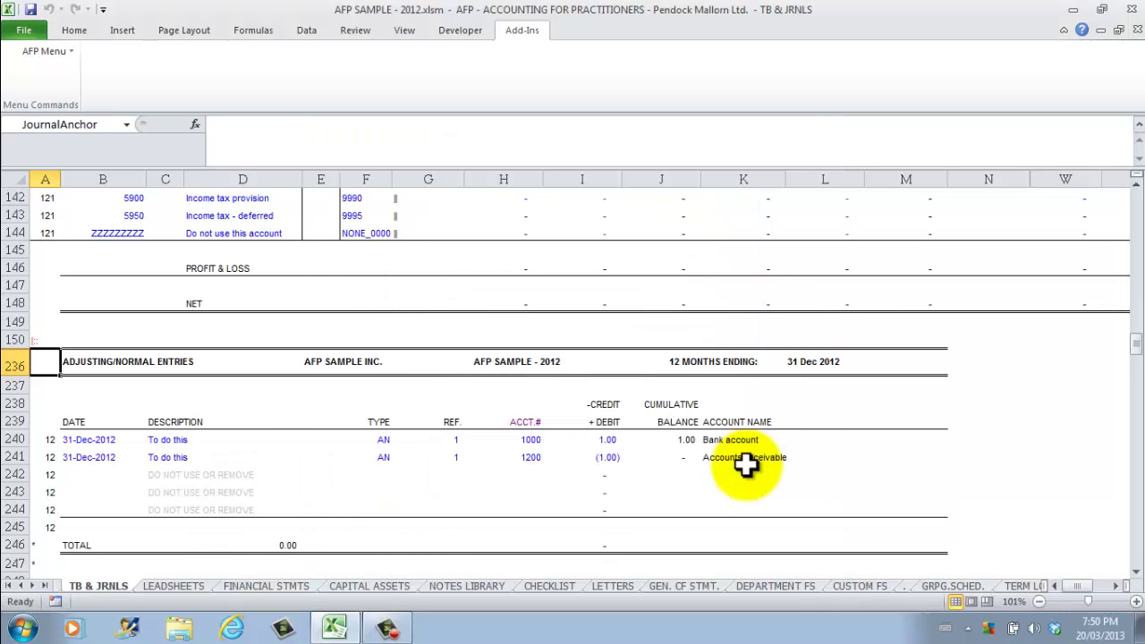